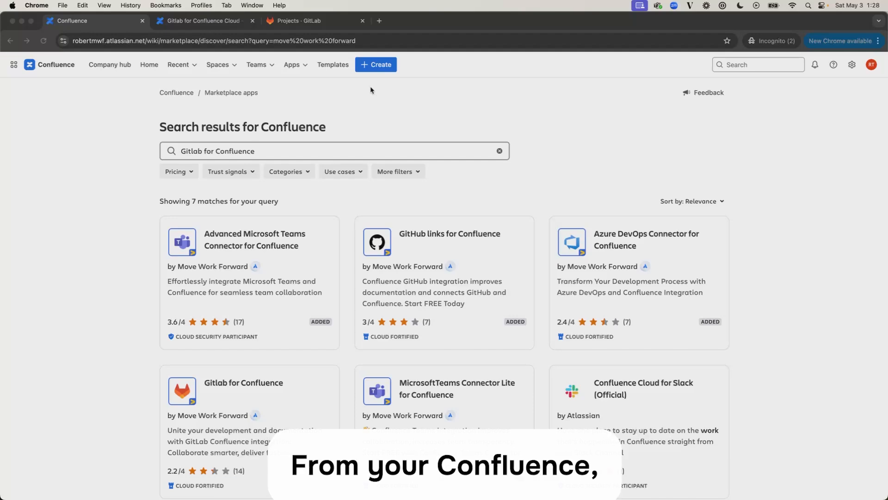
Step: Find Gitlab for Confluence in the marketplace of new apps and open the listing by Move Work Forward
{"action": "left_click", "coordinate": [299, 65]}
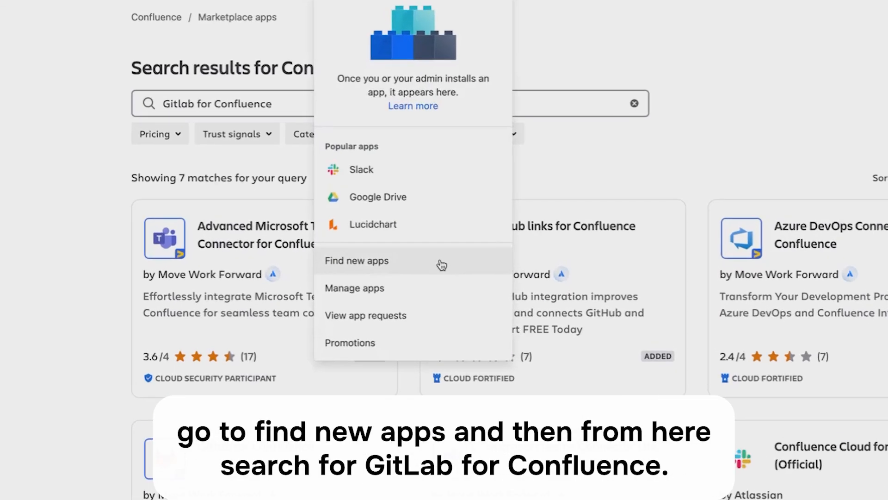
{"action": "left_click", "coordinate": [334, 258]}
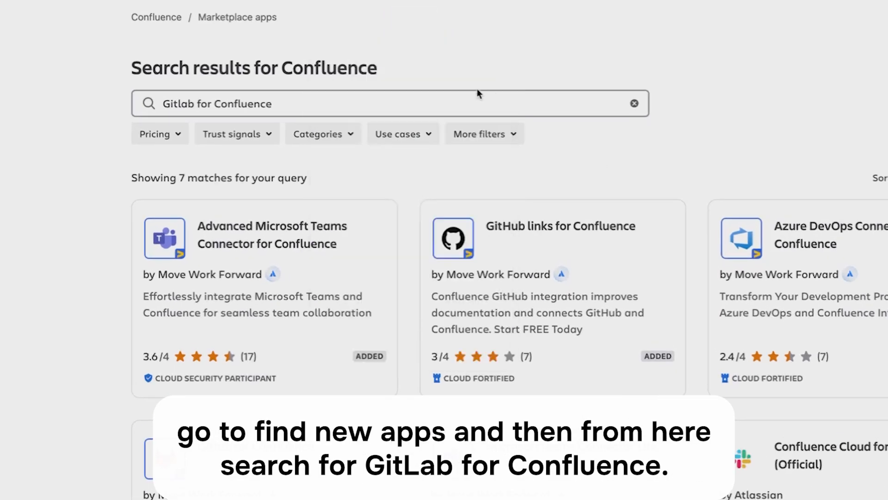
{"action": "left_click", "coordinate": [466, 101]}
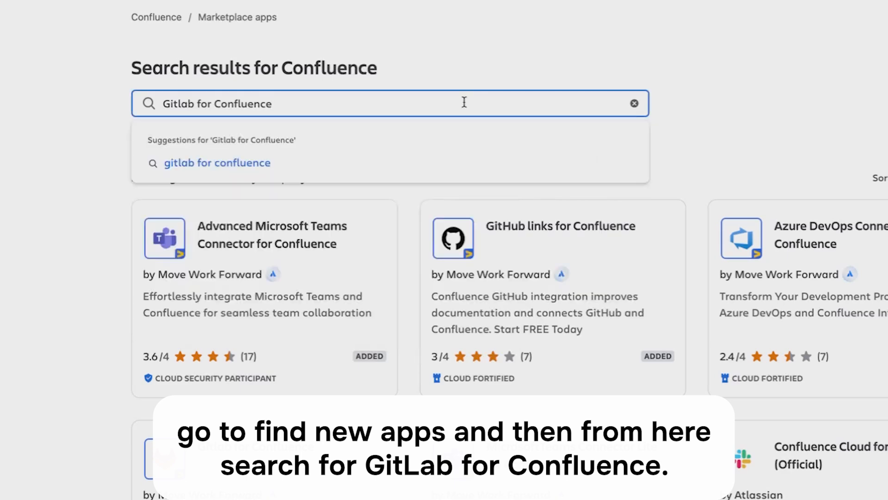
{"action": "left_click", "coordinate": [329, 159]}
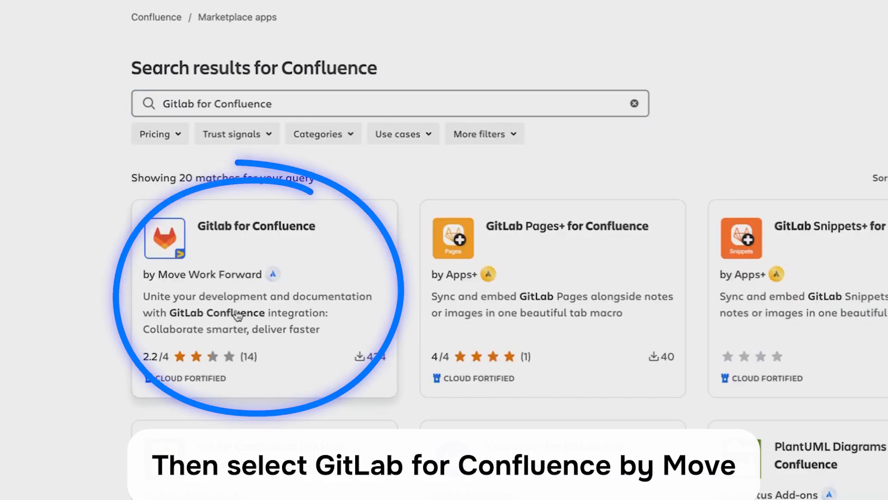
{"action": "left_click", "coordinate": [237, 314]}
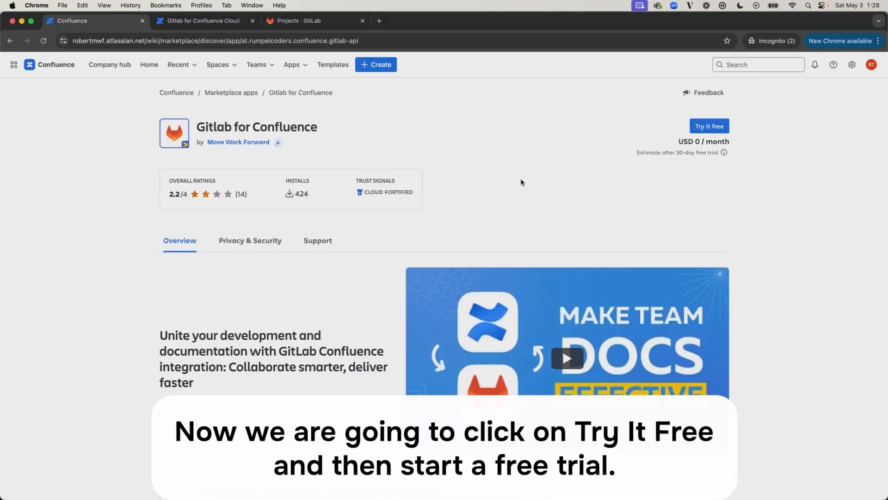
Step: Install Gitlab for Confluence with a free trial and open its global configuration page
{"action": "left_click", "coordinate": [710, 126]}
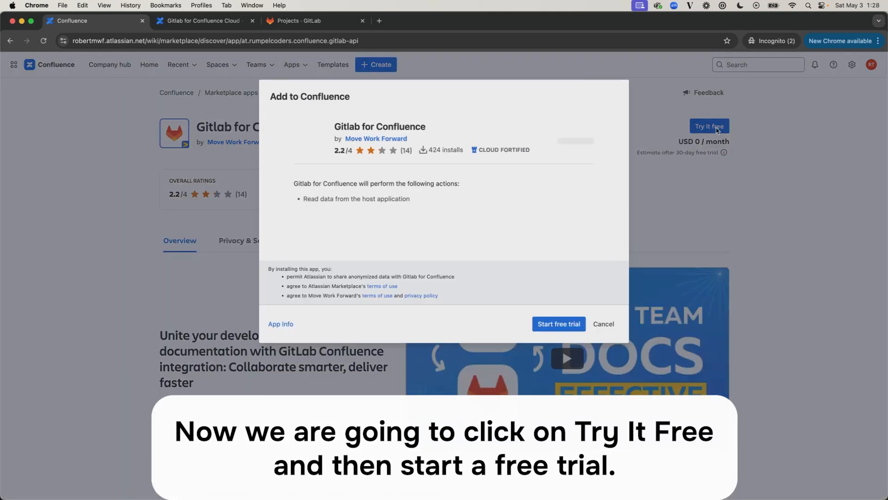
{"action": "left_click", "coordinate": [559, 324]}
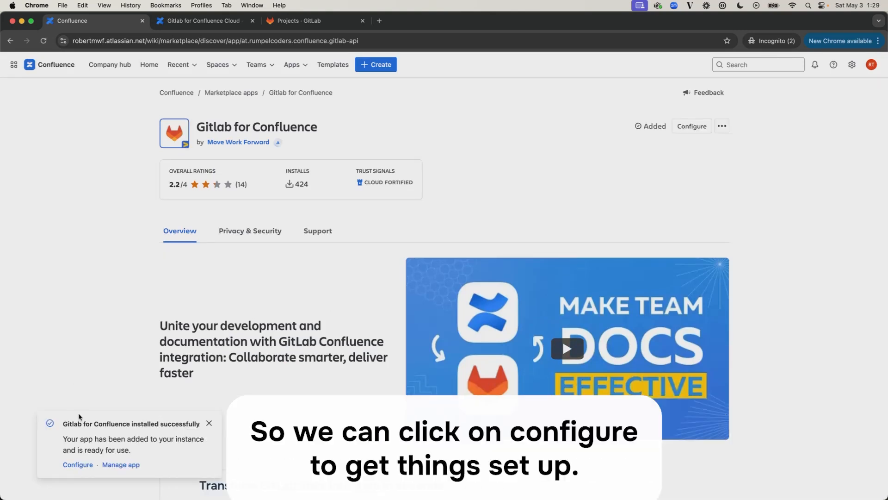
{"action": "left_click", "coordinate": [70, 465]}
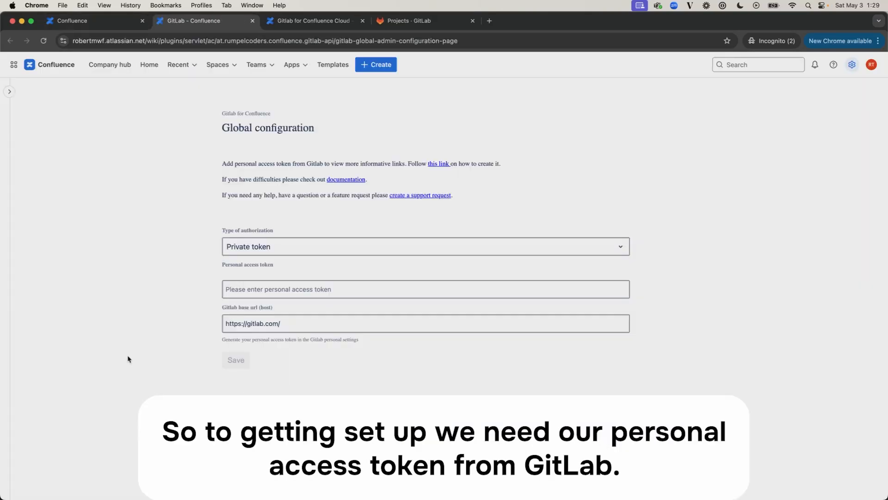
Step: Switch to GitLab and open the personal access tokens page in the user preferences
{"action": "left_click", "coordinate": [417, 20]}
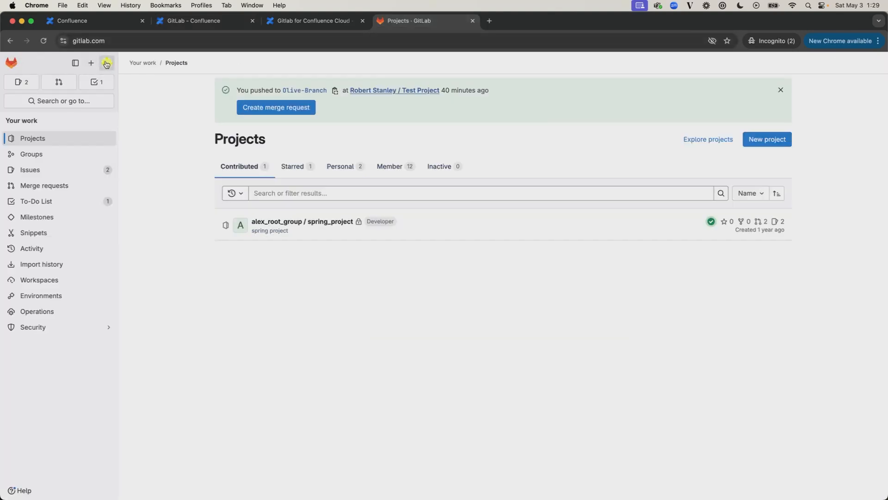
{"action": "left_click", "coordinate": [107, 63]}
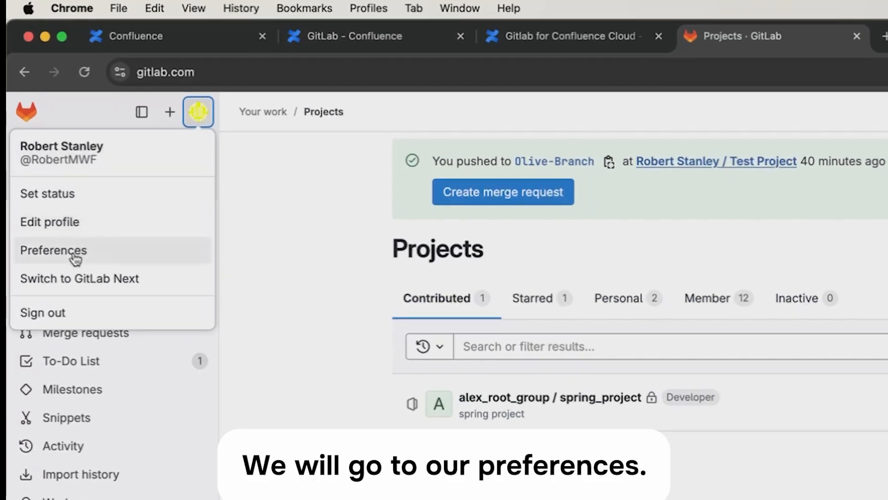
{"action": "left_click", "coordinate": [76, 258]}
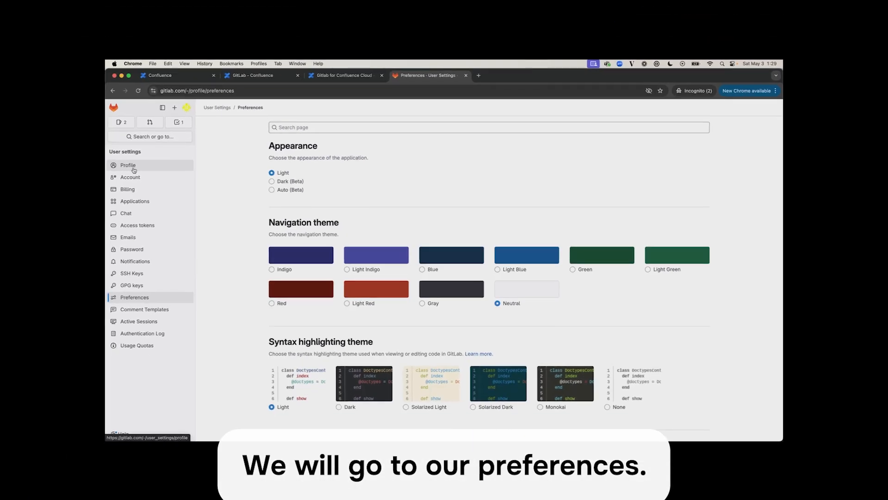
{"action": "left_click", "coordinate": [145, 227]}
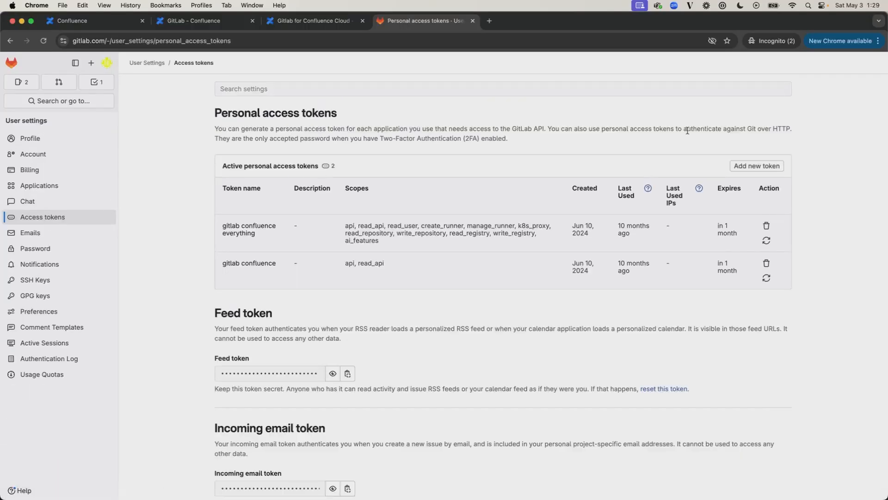
Step: Start a new personal access token and name it "Gitlab for Conf"
{"action": "left_click", "coordinate": [755, 167]}
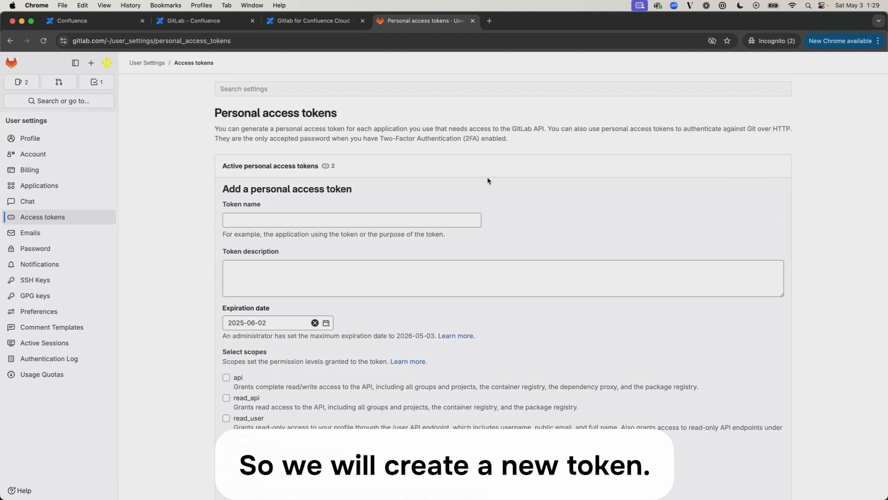
{"action": "left_click", "coordinate": [387, 217]}
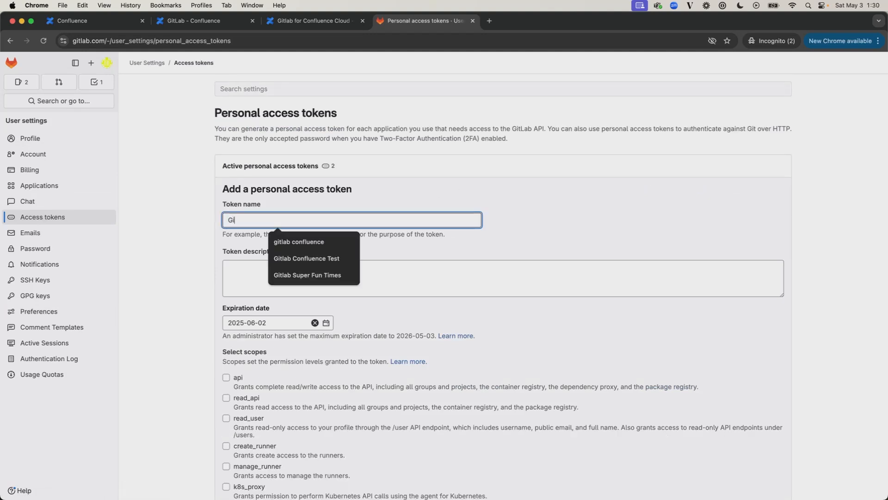
{"action": "type", "text": "Gitlab for C"}
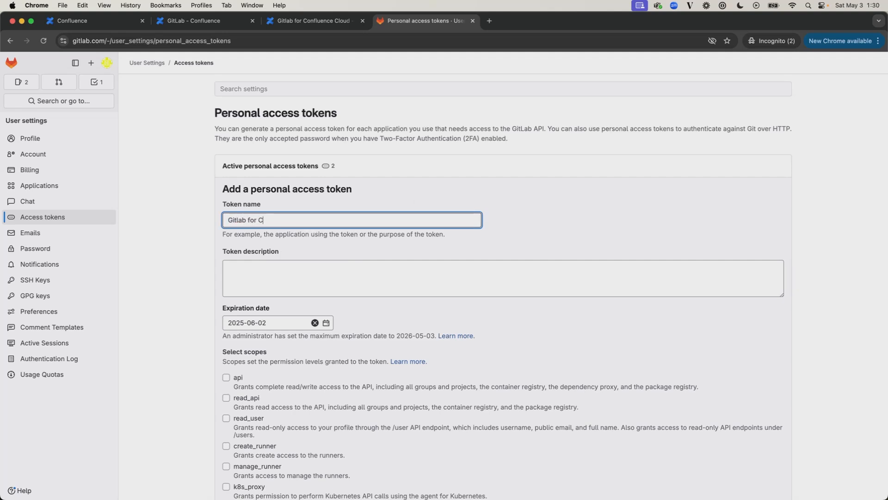
{"action": "type", "text": "onf"}
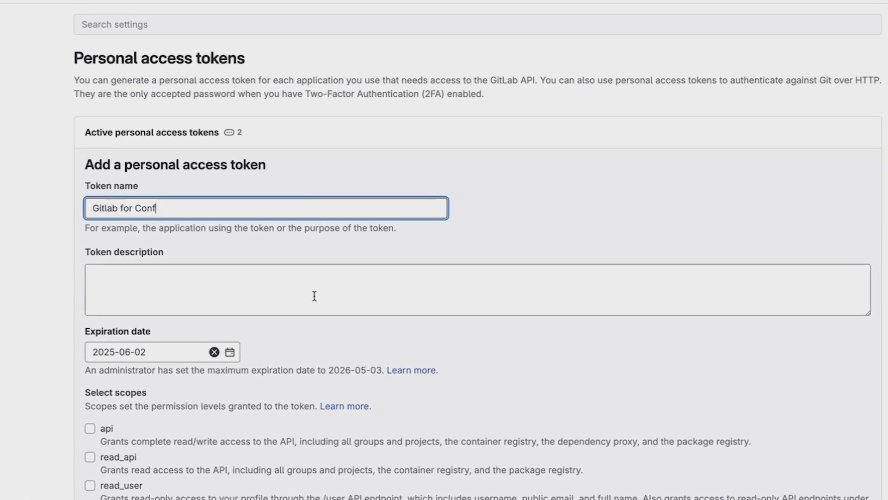
Step: Set the token's expiration date to 2025-07-07
{"action": "scroll", "coordinate": [315, 296], "scroll_direction": "down", "scroll_amount": 3}
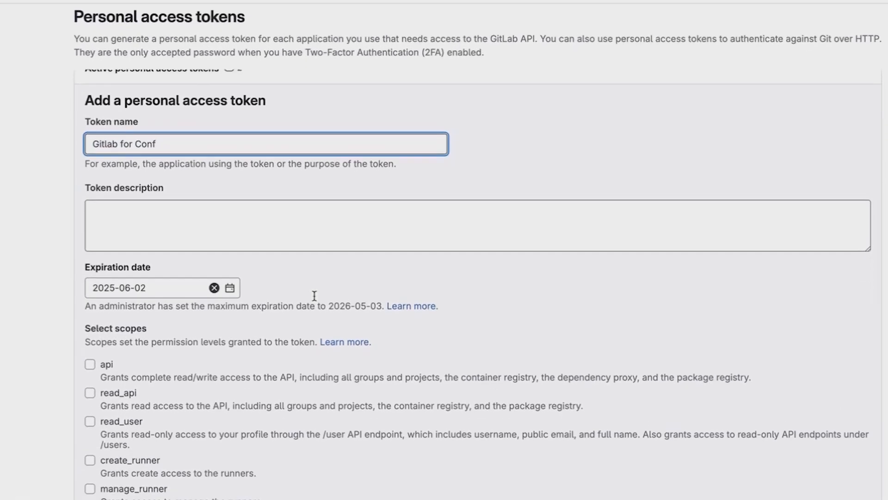
{"action": "left_click", "coordinate": [159, 217]}
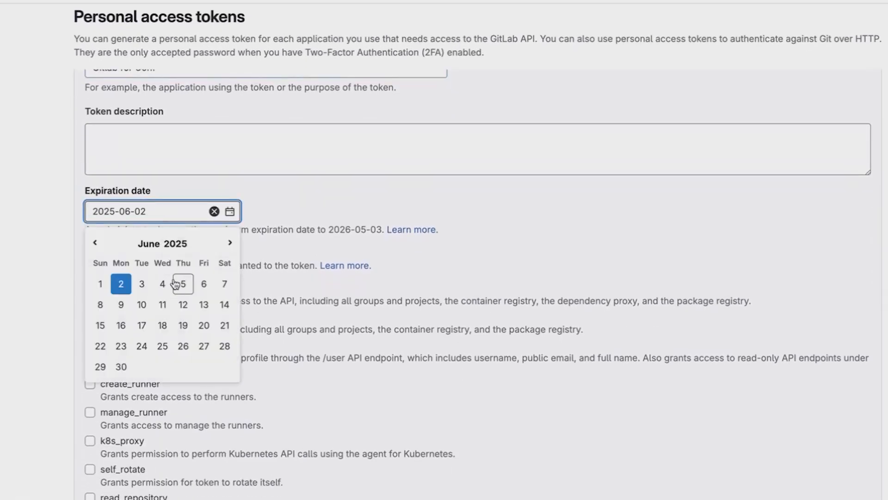
{"action": "left_click", "coordinate": [229, 242]}
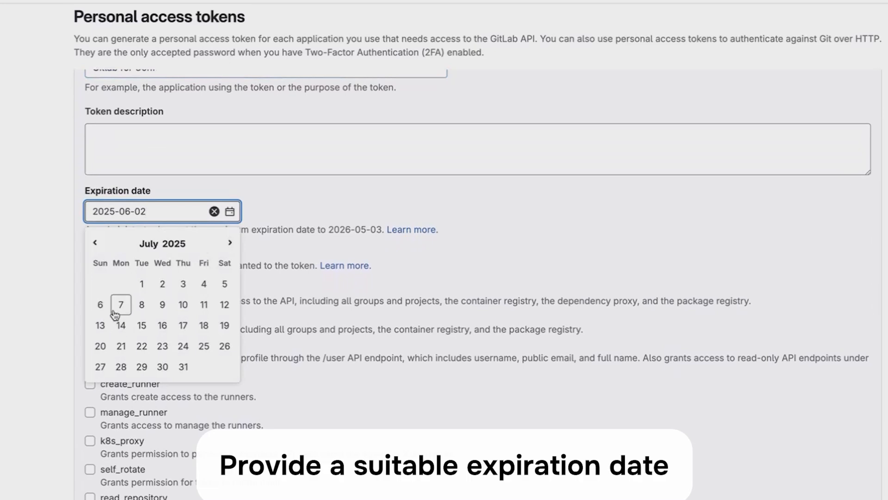
{"action": "left_click", "coordinate": [121, 304]}
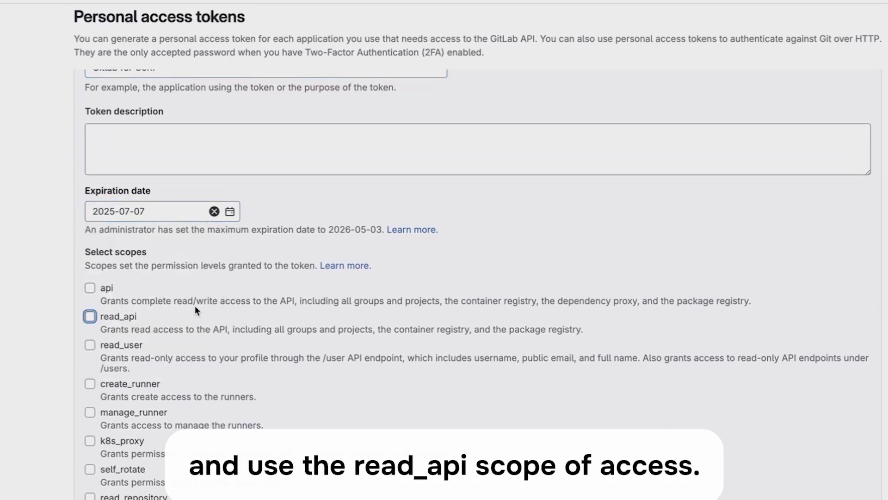
Step: Grant the token the read_api scope and create it
{"action": "left_click", "coordinate": [90, 316]}
{"action": "scroll", "coordinate": [202, 317], "scroll_direction": "down", "scroll_amount": 10}
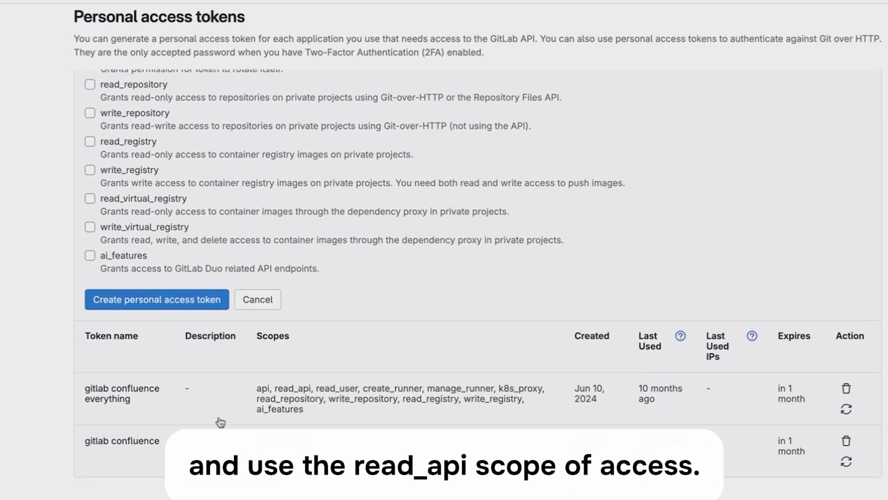
{"action": "scroll", "coordinate": [202, 317], "scroll_direction": "up", "scroll_amount": 1}
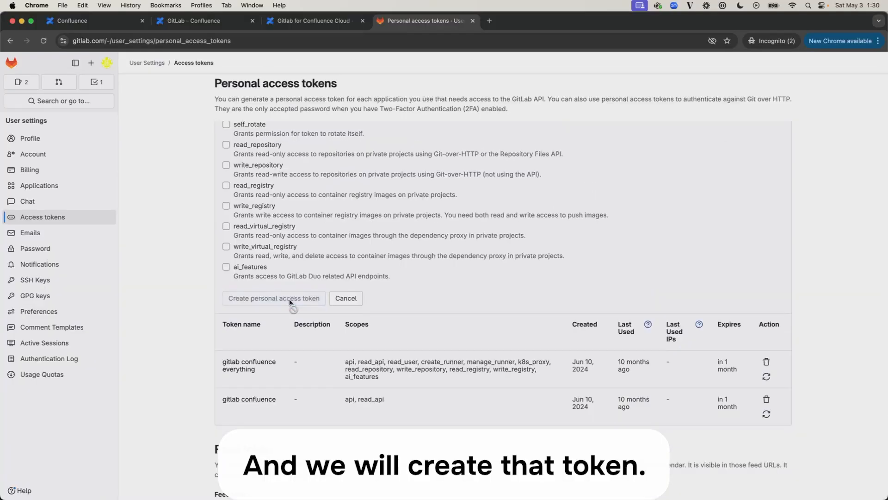
{"action": "left_click", "coordinate": [176, 279]}
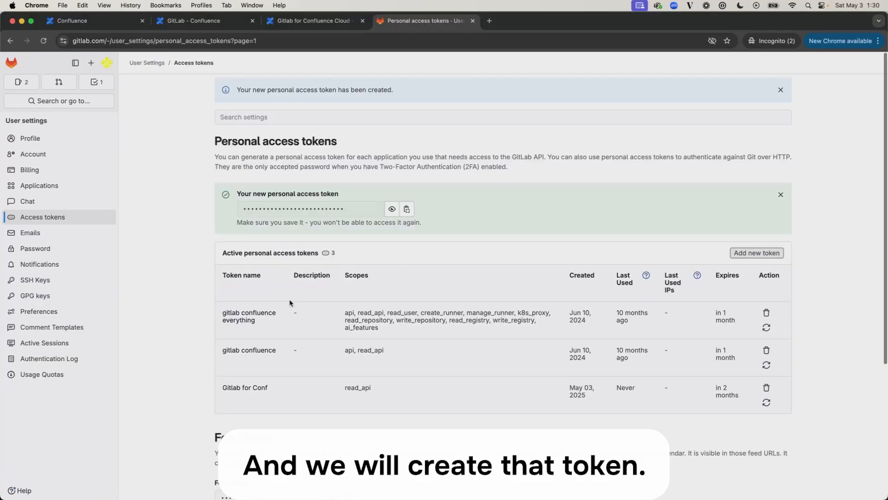
Step: Copy the new personal access token, paste it into the personal access token field of the Confluence app configuration, and save
{"action": "left_click", "coordinate": [407, 209]}
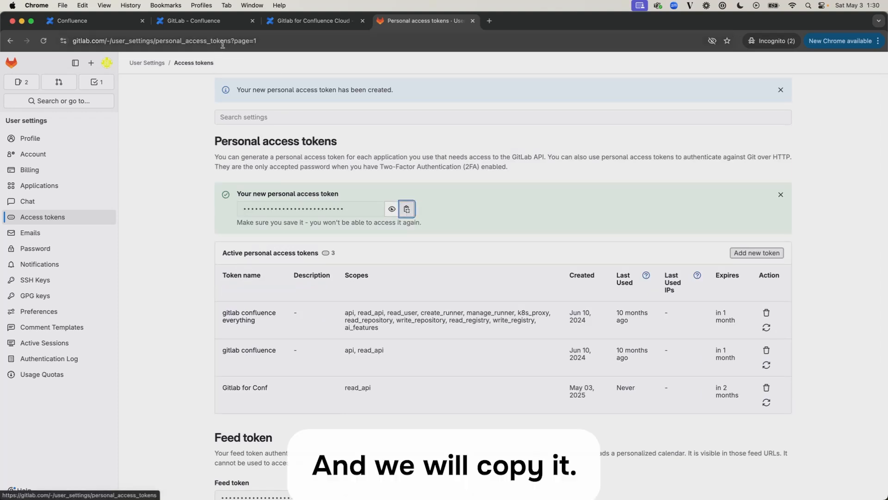
{"action": "left_click", "coordinate": [215, 23]}
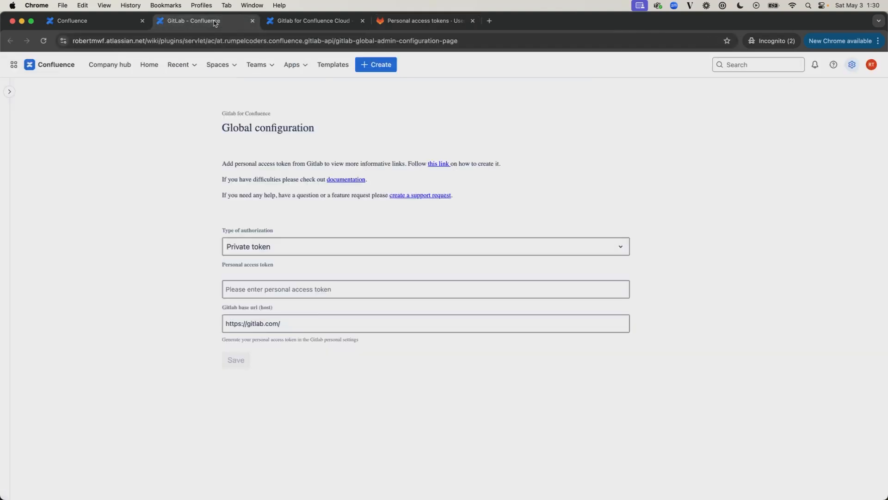
{"action": "left_click", "coordinate": [284, 288]}
{"action": "key", "text": "super+v"}
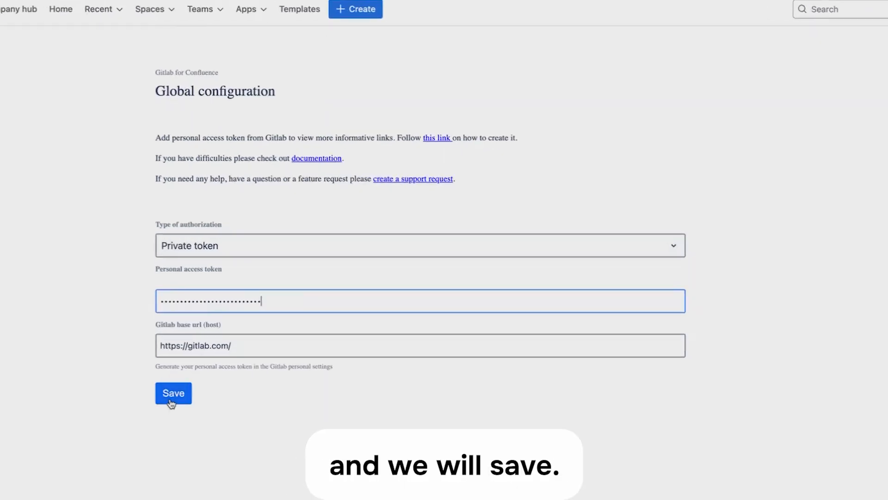
{"action": "left_click", "coordinate": [170, 400]}
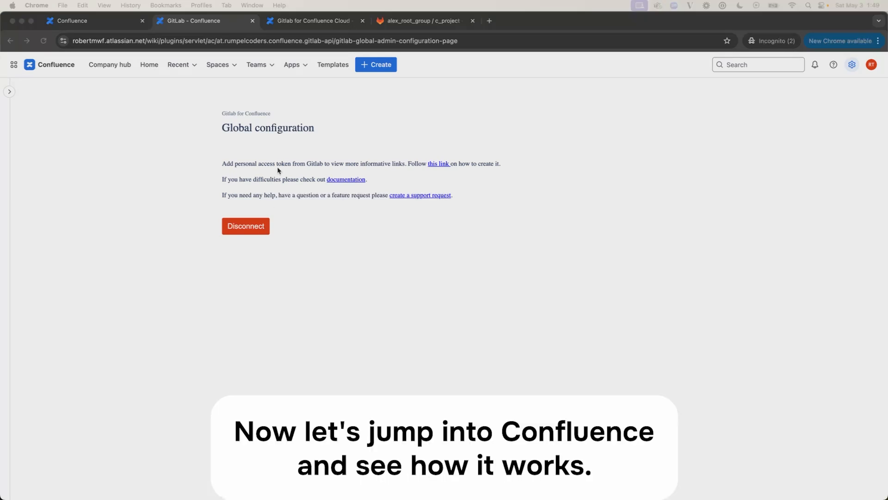
Step: Open the "Gitlab for Confluence Cloud" page for editing
{"action": "left_click", "coordinate": [312, 28]}
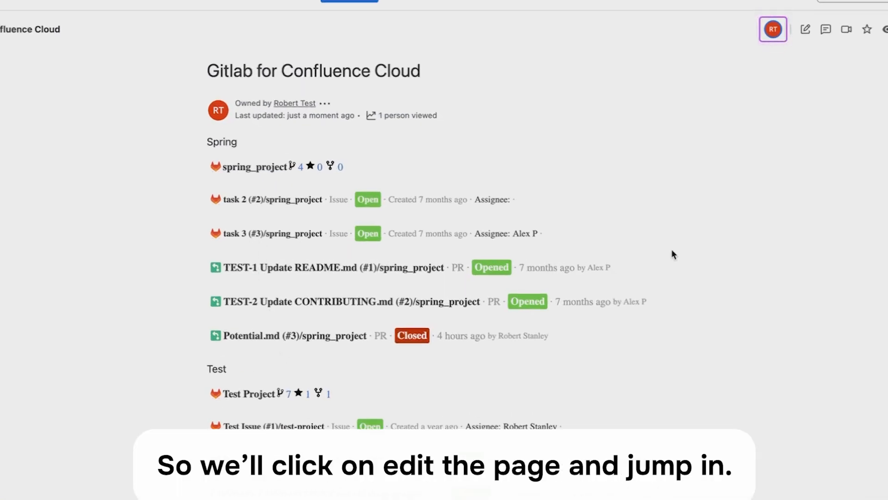
{"action": "left_click", "coordinate": [805, 29]}
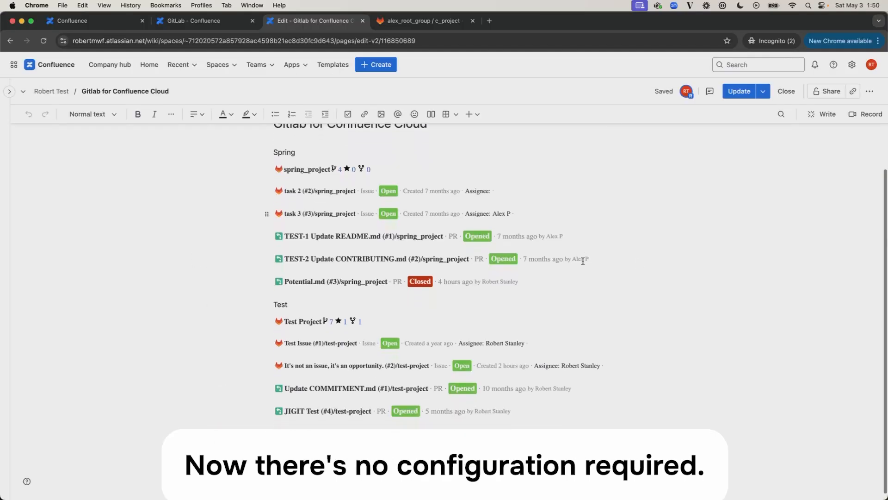
{"action": "scroll", "coordinate": [583, 261], "scroll_direction": "down", "scroll_amount": 1}
{"action": "scroll", "coordinate": [584, 263], "scroll_direction": "up", "scroll_amount": 1}
Step: Examine the Gitlab Link macro's configuration for the task 2 issue of spring_project, then close it
{"action": "mouse_move", "coordinate": [408, 191]}
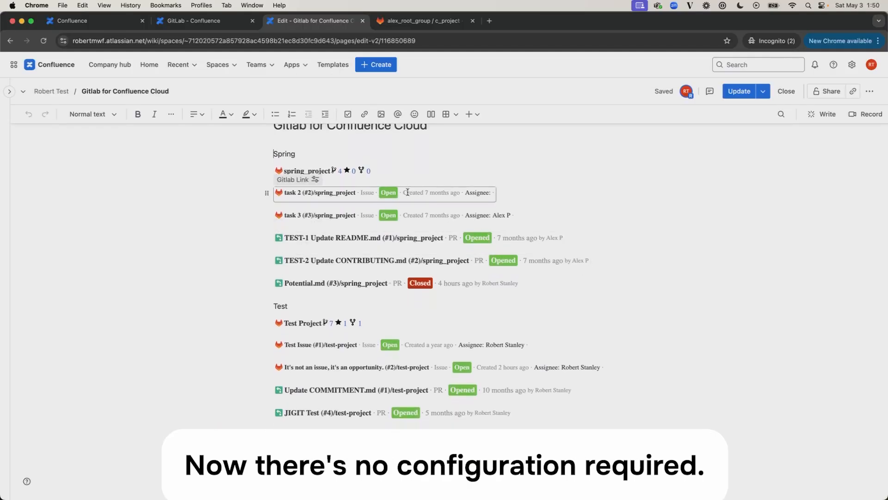
{"action": "left_click", "coordinate": [296, 184]}
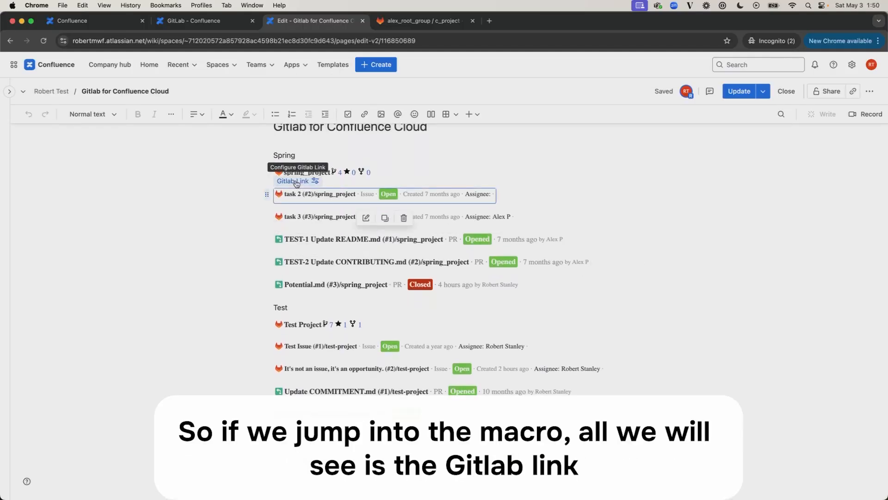
{"action": "left_click", "coordinate": [296, 181]}
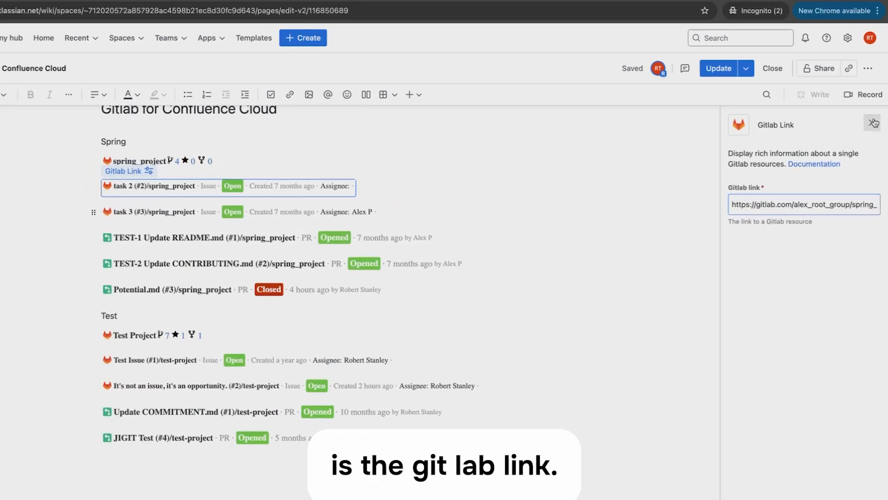
{"action": "left_click", "coordinate": [873, 123]}
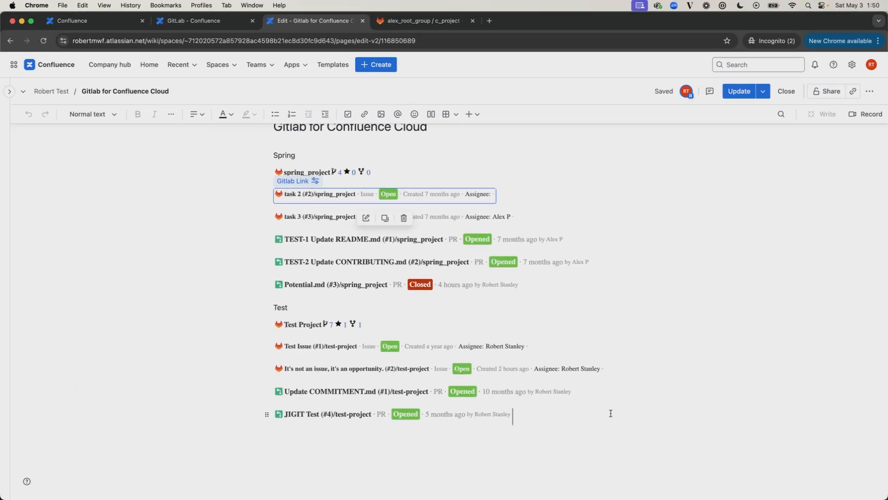
Step: Copy the c_project URL from GitLab and paste it on a new line at the end of the Confluence page
{"action": "left_click", "coordinate": [590, 454]}
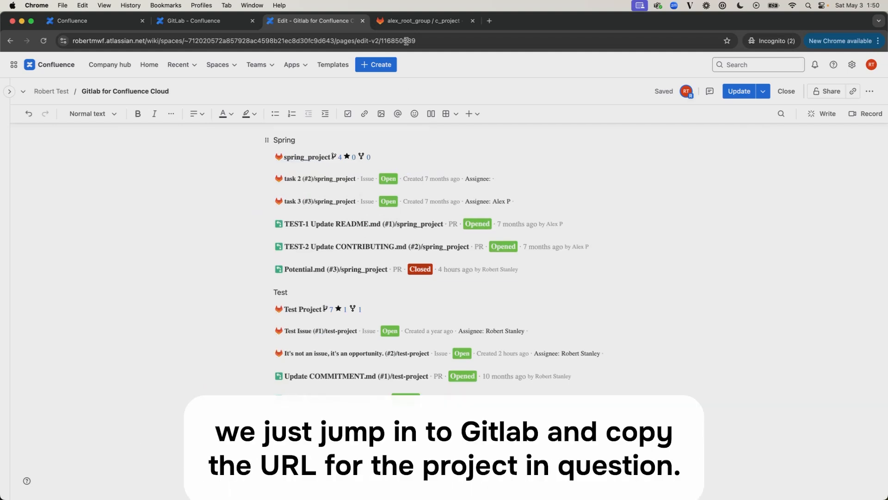
{"action": "left_click", "coordinate": [414, 26]}
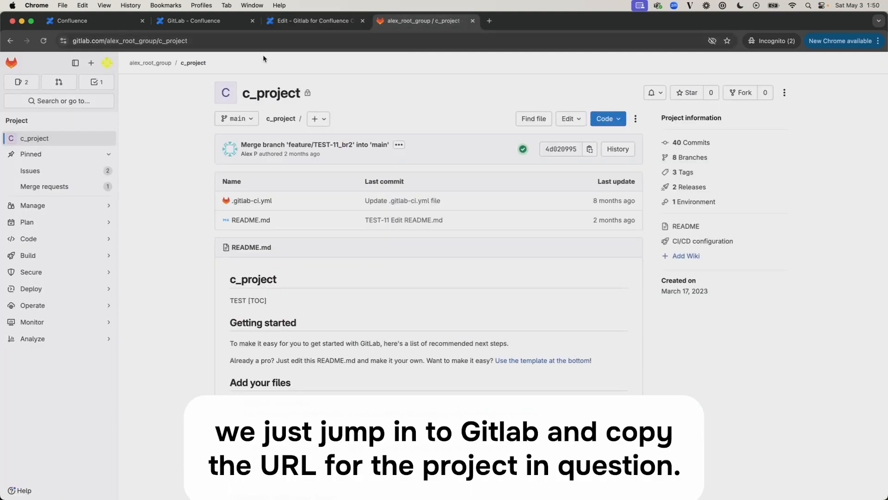
{"action": "left_click", "coordinate": [229, 45]}
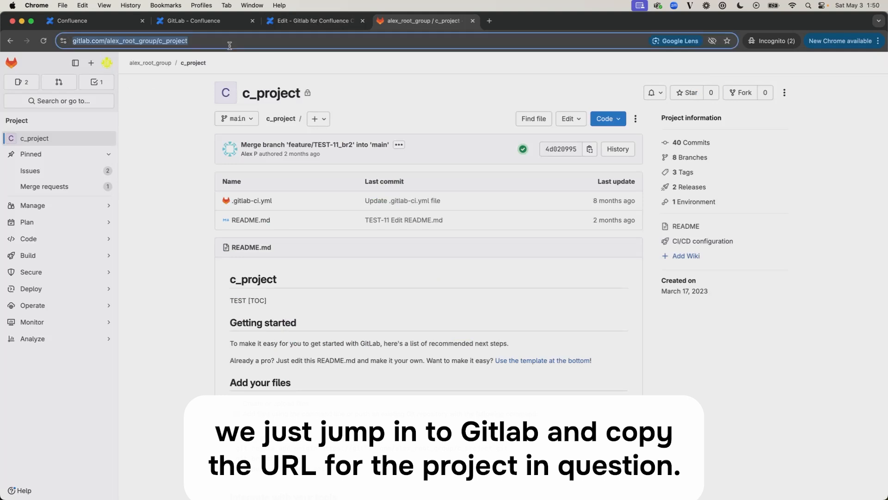
{"action": "left_click", "coordinate": [317, 23]}
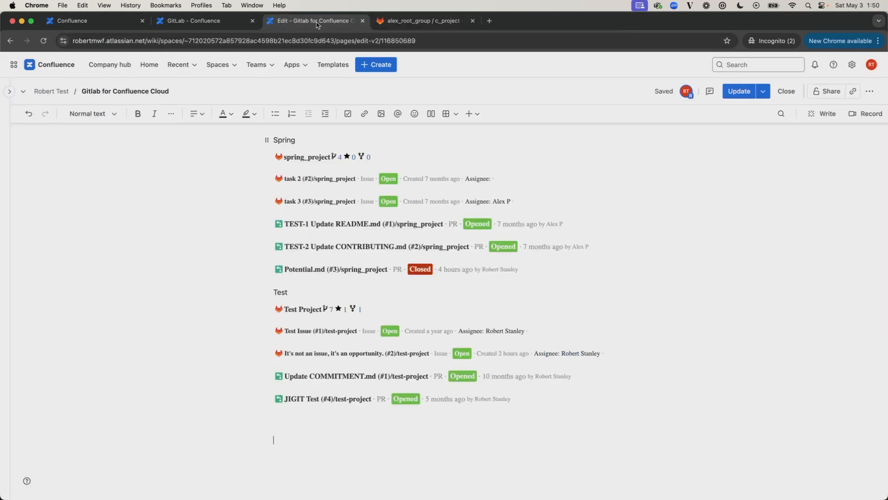
{"action": "key", "text": "super+v"}
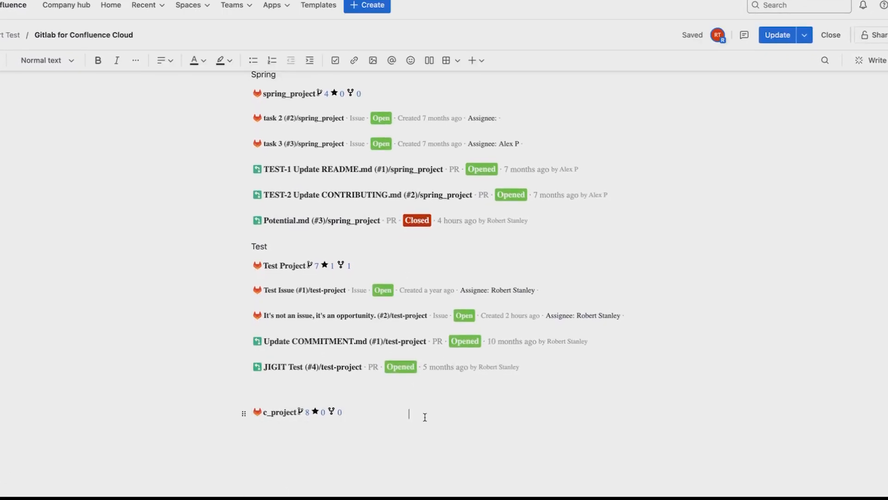
Step: Copy the URL of c_project's "My first Issue" in GitLab and paste it below the c_project link on the Confluence page
{"action": "scroll", "coordinate": [425, 417], "scroll_direction": "down", "scroll_amount": 1}
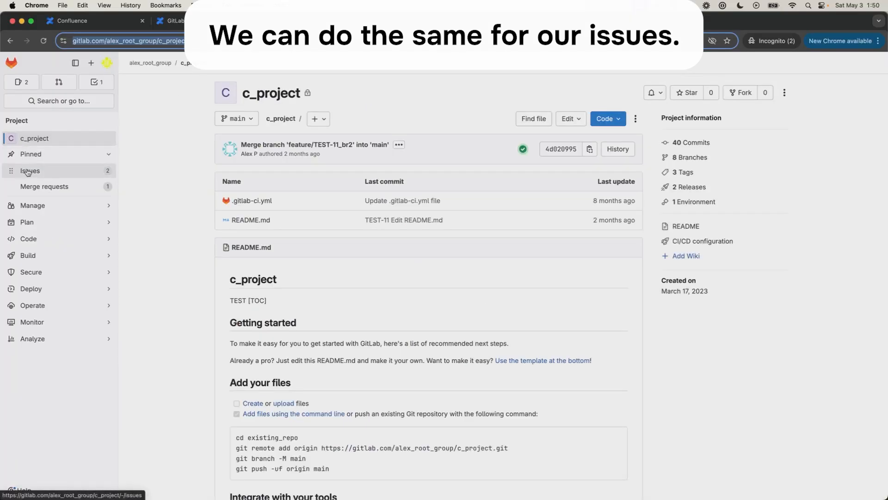
{"action": "left_click", "coordinate": [30, 171]}
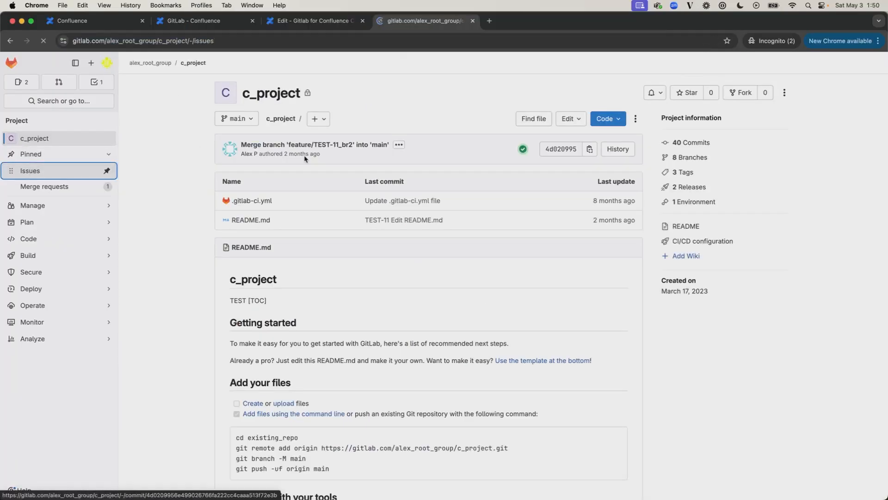
{"action": "left_click", "coordinate": [254, 166]}
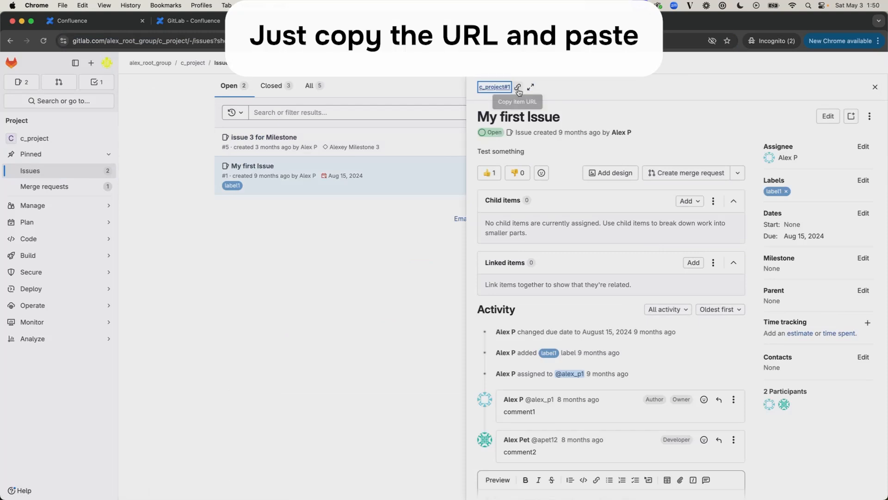
{"action": "left_click", "coordinate": [517, 88]}
{"action": "left_click", "coordinate": [324, 21]}
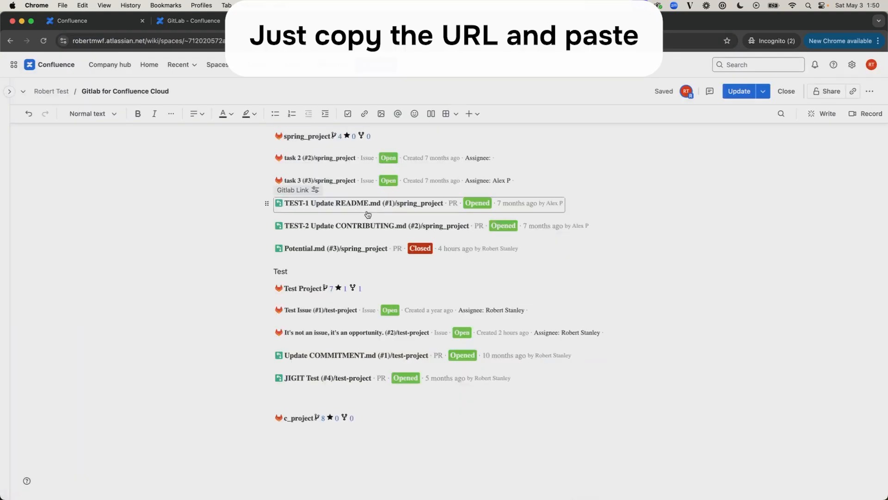
{"action": "key", "text": "super+v"}
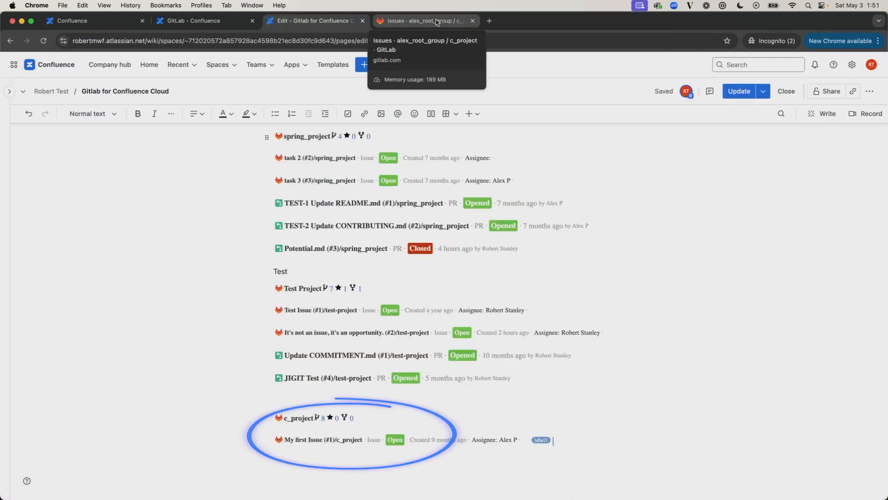
Step: Copy the URL of c_project's open TEST-15 merge request in GitLab and paste it below the issue link on the Confluence page
{"action": "left_click", "coordinate": [424, 21]}
{"action": "left_click", "coordinate": [51, 187]}
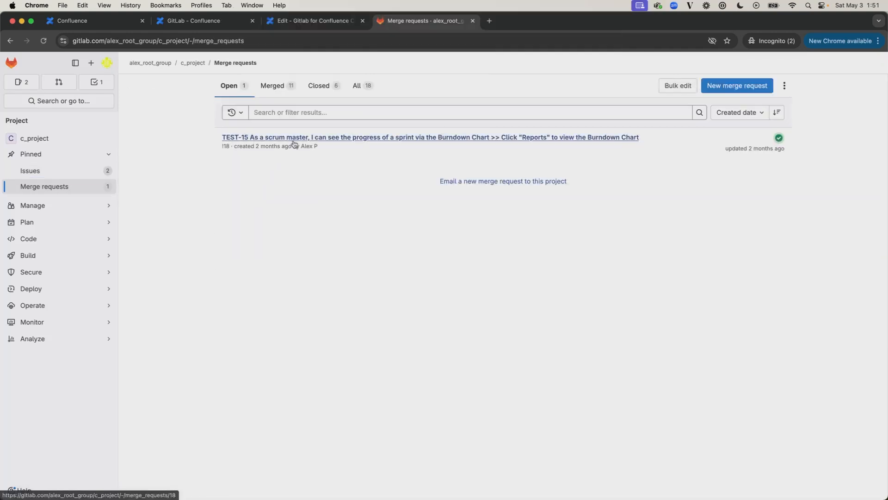
{"action": "left_click", "coordinate": [297, 138]}
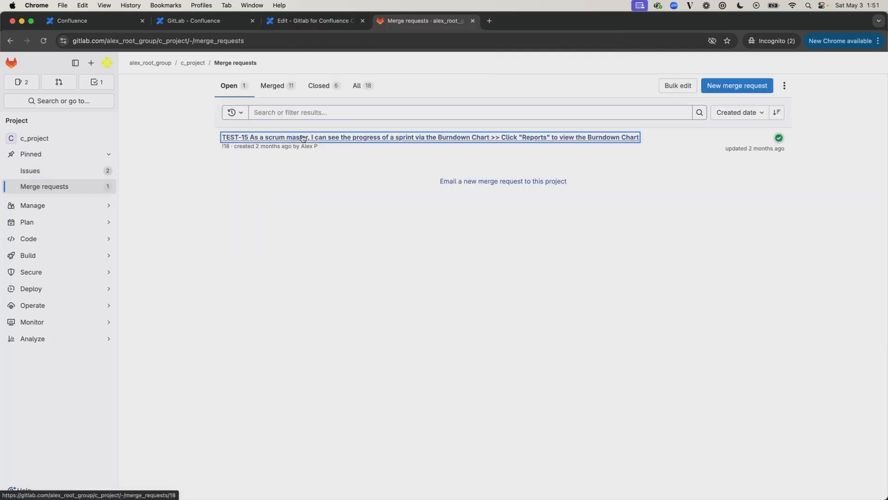
{"action": "left_click", "coordinate": [283, 41]}
{"action": "key", "text": "super+c"}
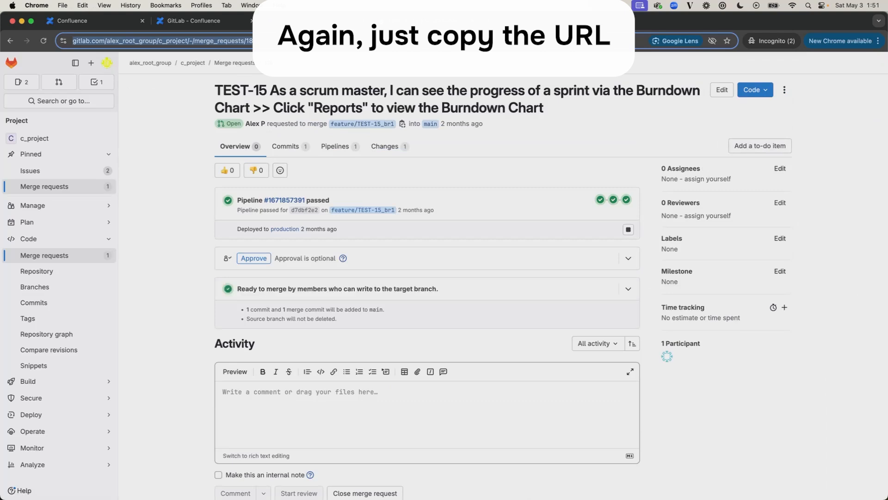
{"action": "left_click", "coordinate": [316, 20]}
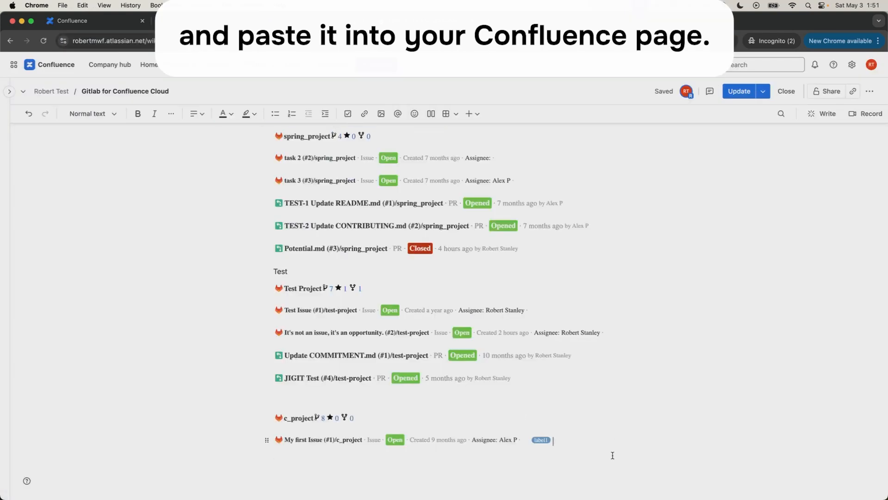
{"action": "key", "text": "super+v"}
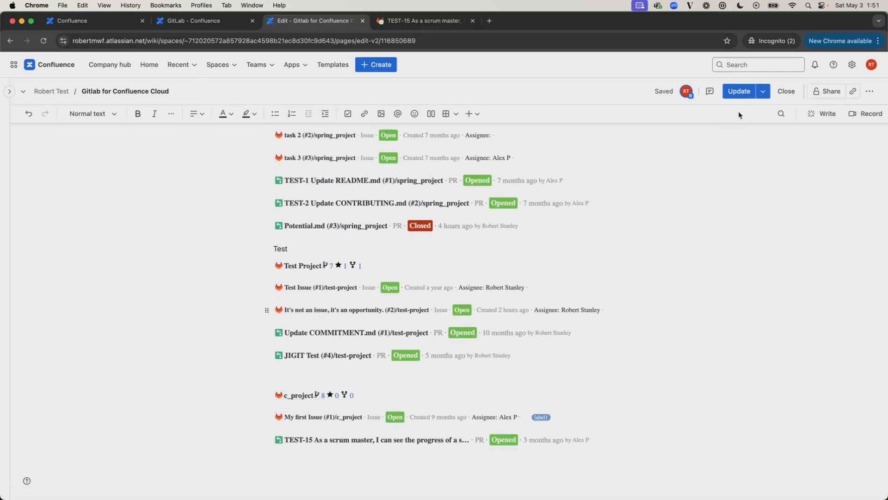
Step: Publish the updated "Gitlab for Confluence Cloud" page and review the c_project links on it
{"action": "left_click", "coordinate": [740, 98]}
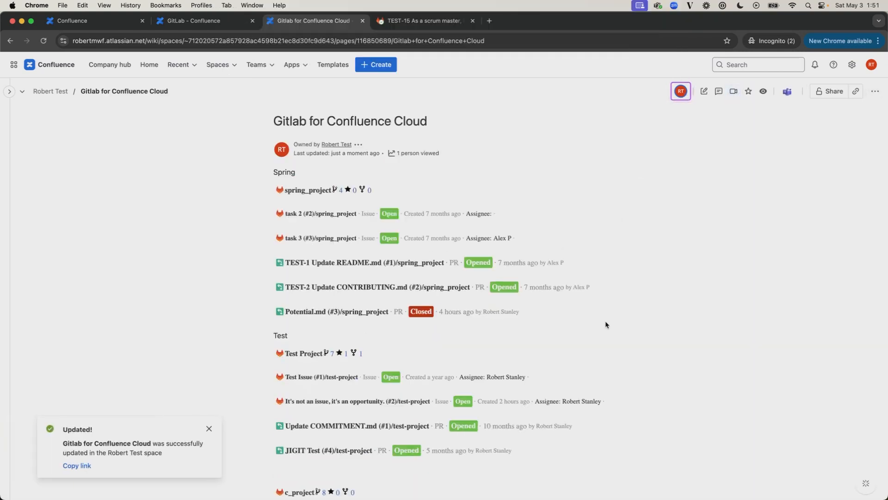
{"action": "scroll", "coordinate": [606, 325], "scroll_direction": "down", "scroll_amount": 5}
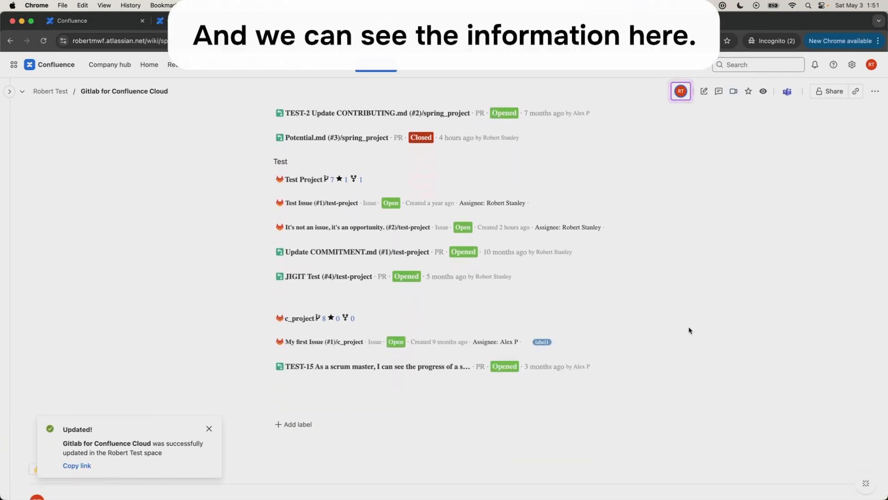
{"action": "scroll", "coordinate": [722, 292], "scroll_direction": "up", "scroll_amount": 2}
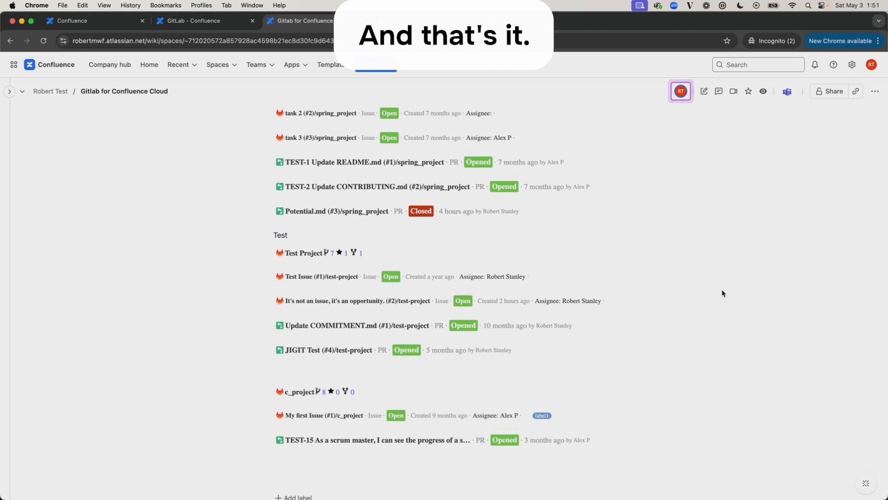